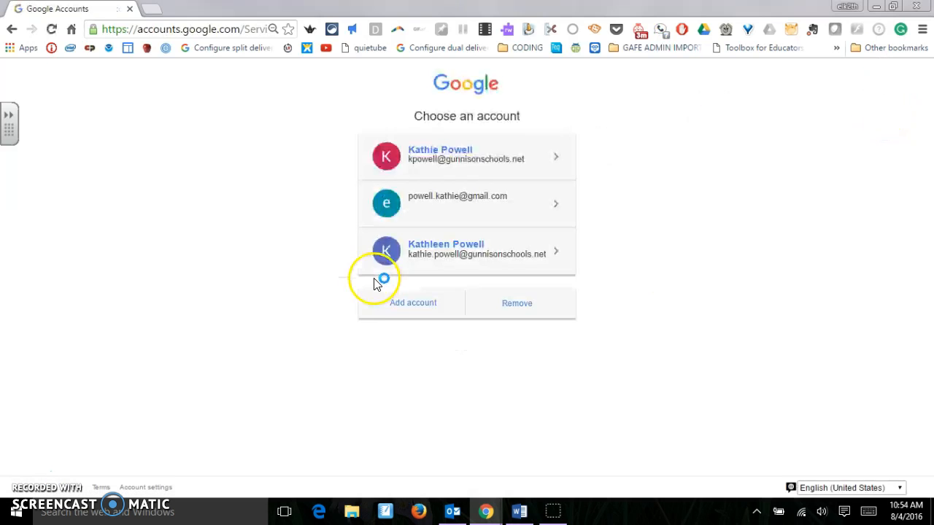
Sign in with the first listed school account and open Google Calendar.
click(416, 159)
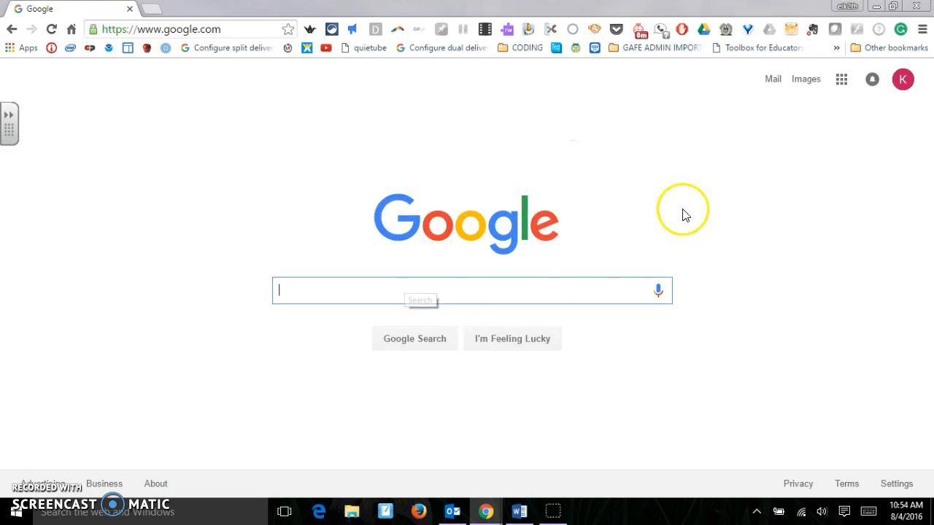
click(843, 82)
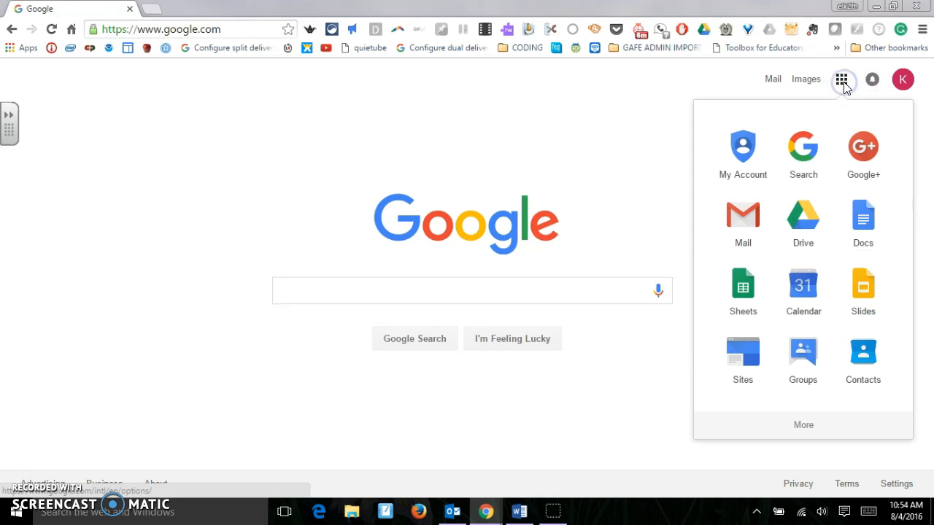
click(806, 286)
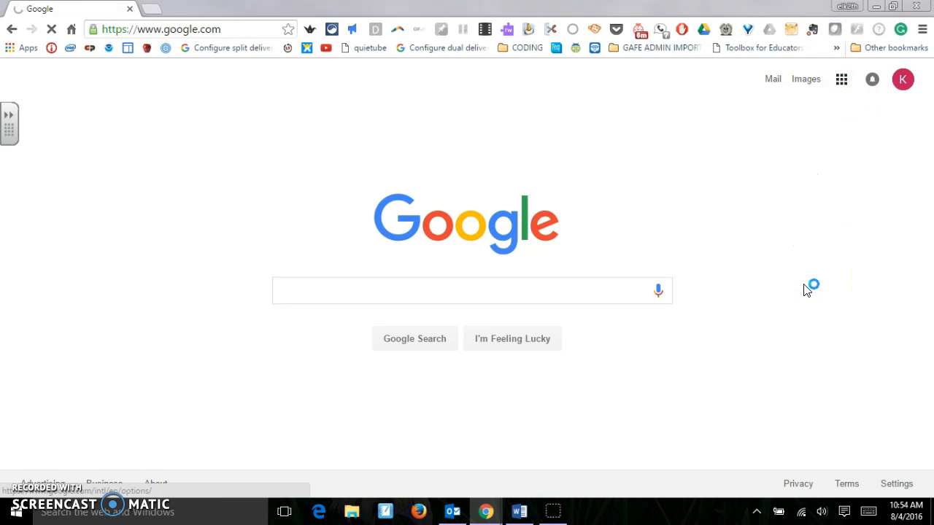
click(799, 292)
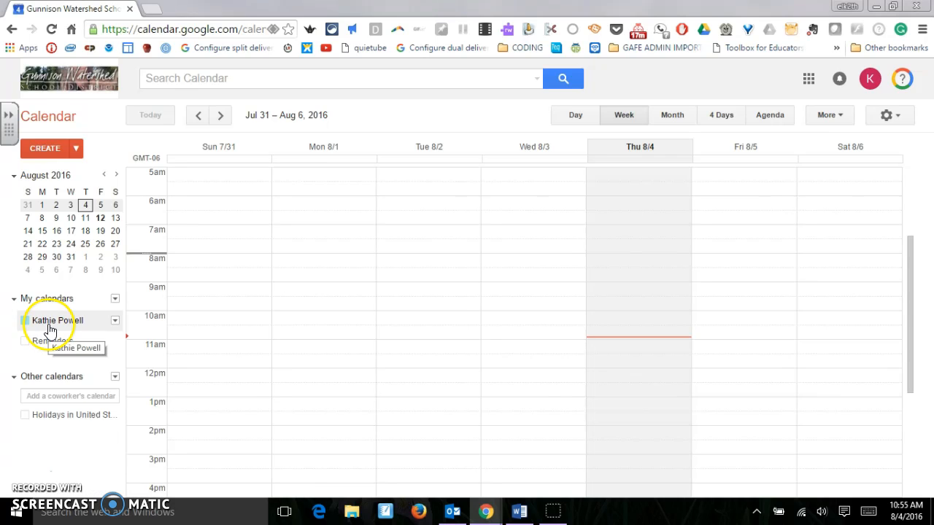
Browse the interesting calendars and open the list of resources for gunnisonschools.net.
click(72, 340)
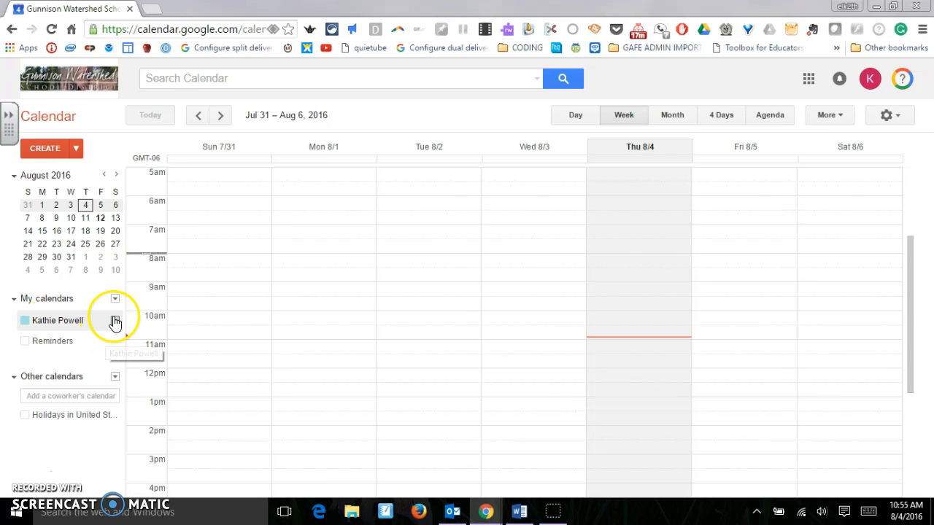
click(114, 300)
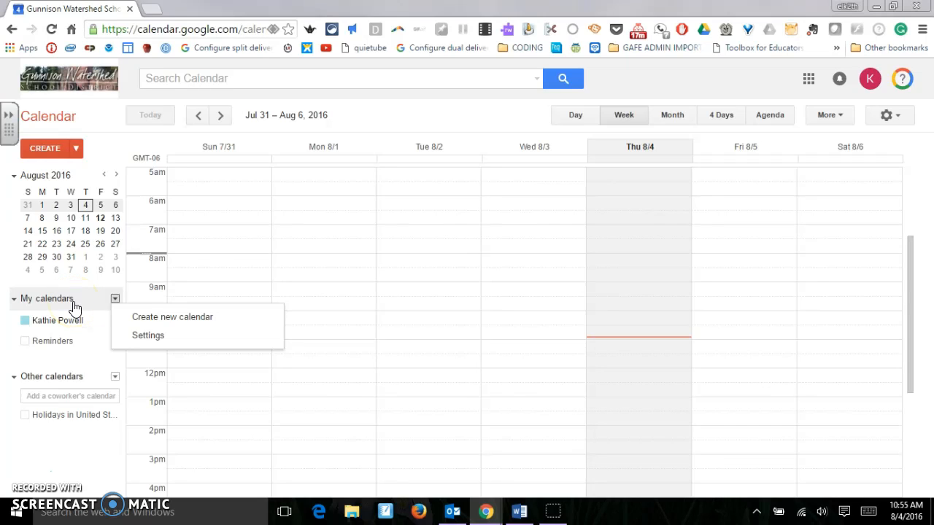
click(115, 378)
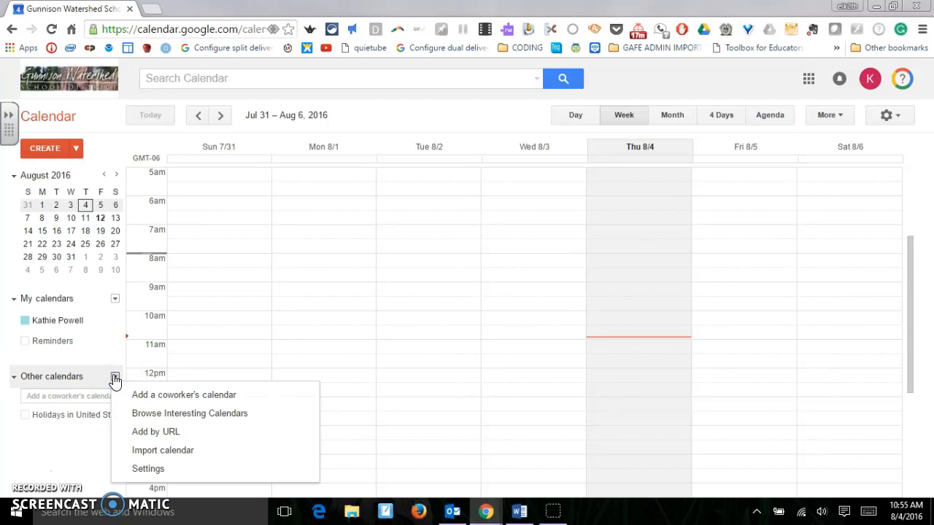
click(145, 416)
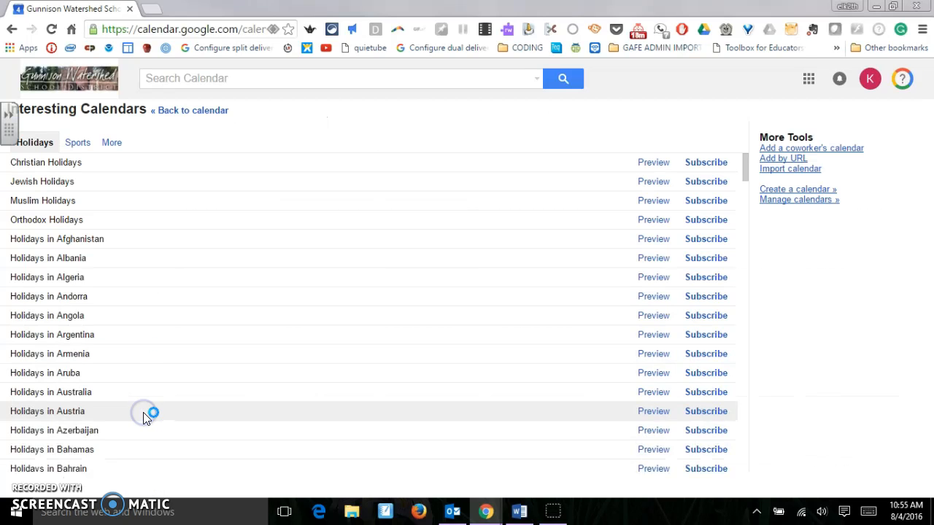
click(112, 142)
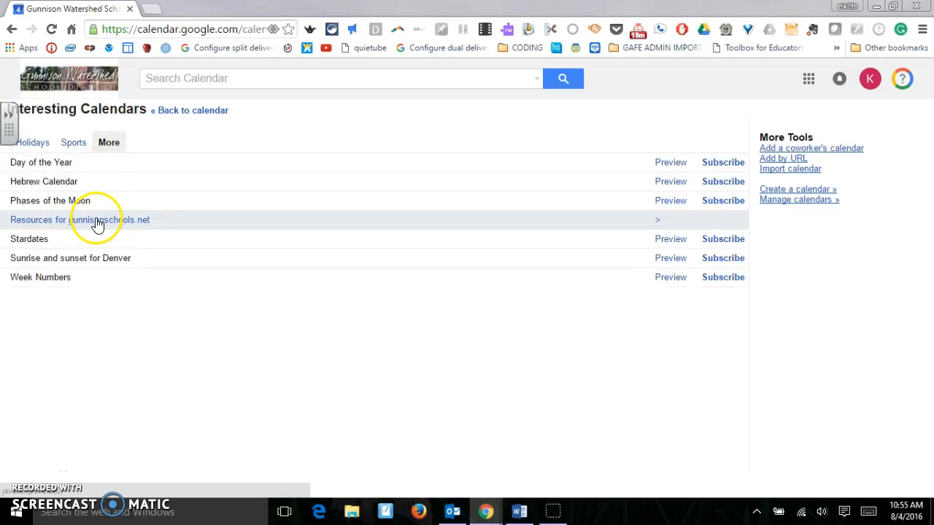
click(96, 220)
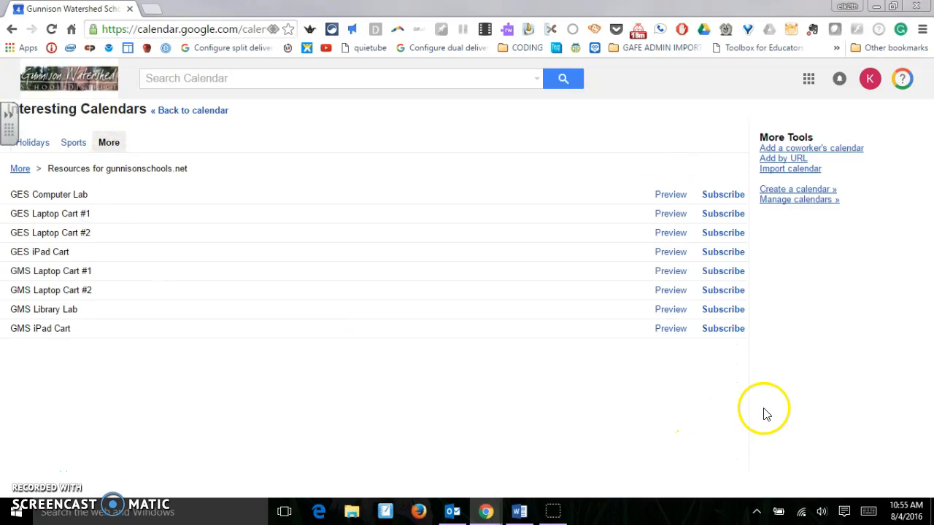
Subscribe to GES Computer Lab, GES Laptop Cart #1, GES Laptop Cart #2 and GES iPad Cart, and return to the calendar.
click(720, 197)
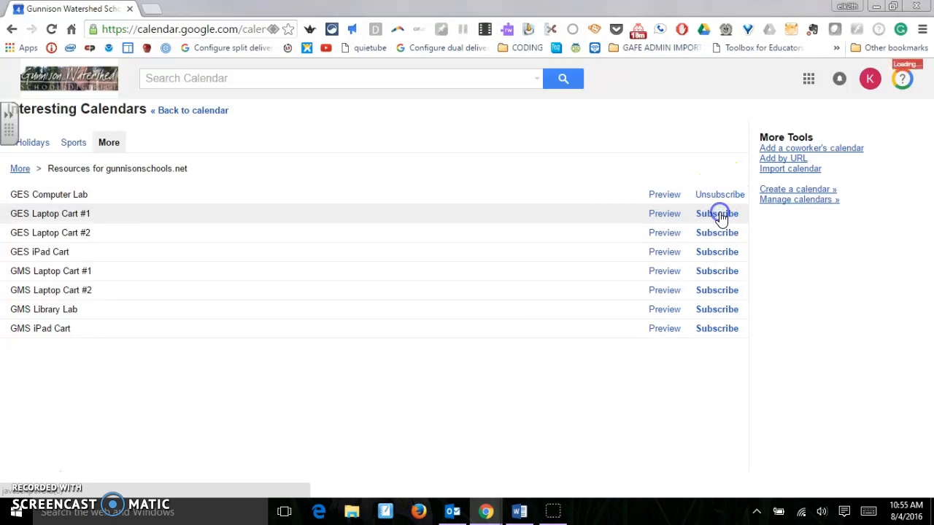
click(719, 215)
click(719, 234)
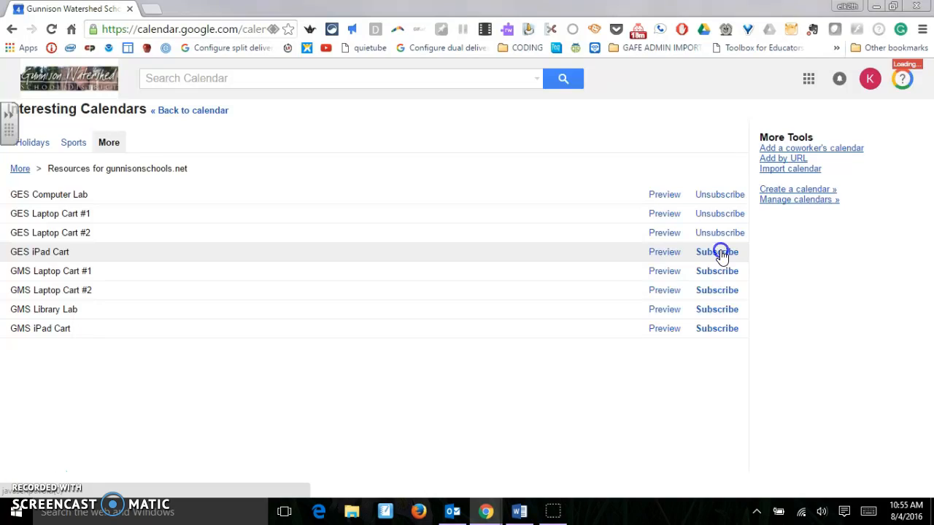
click(720, 253)
click(200, 111)
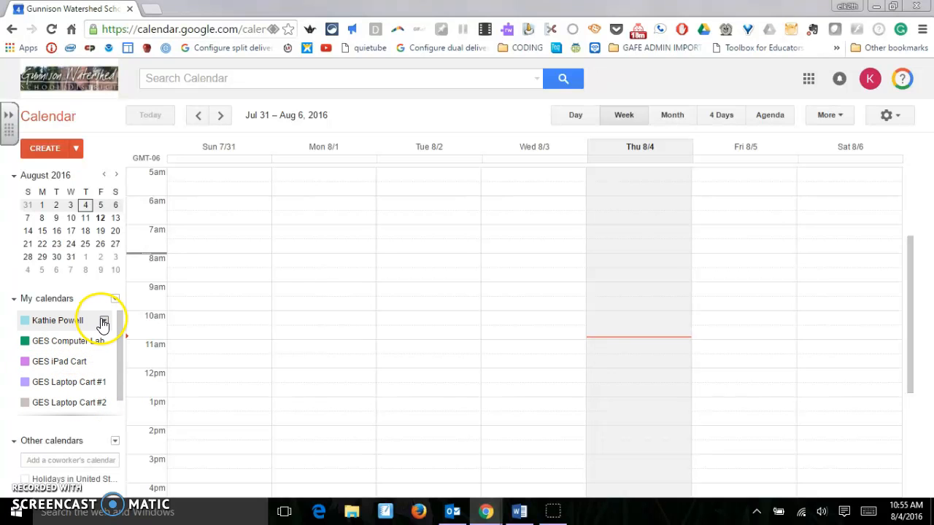
Display only the personal calendar, and turn the four GES resource calendars back on.
click(104, 322)
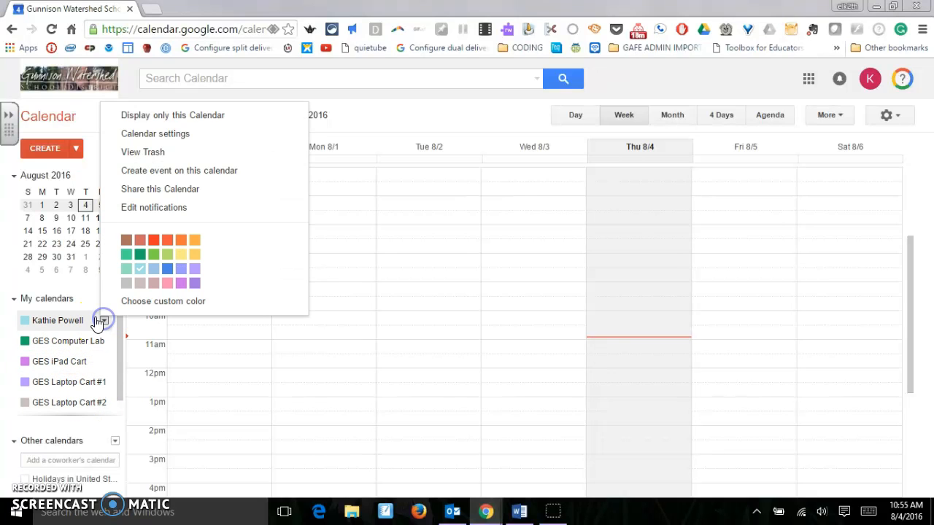
click(148, 117)
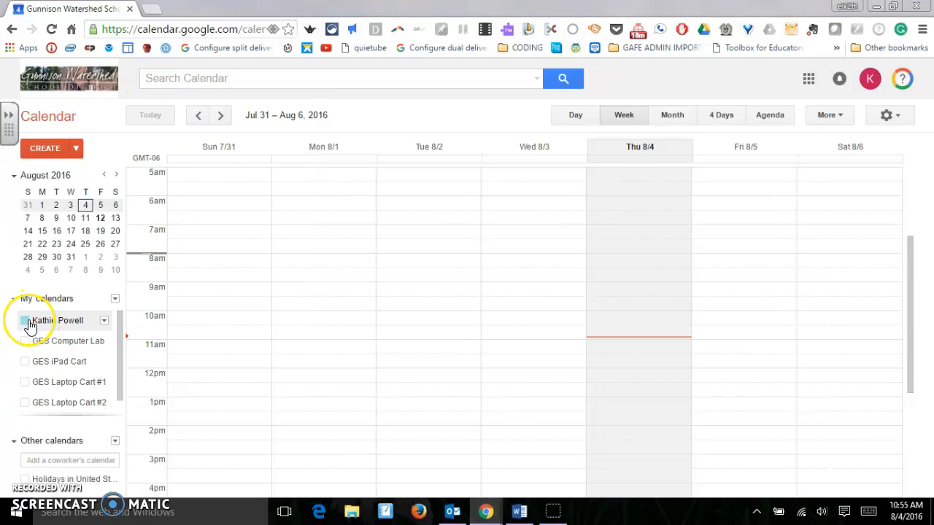
click(31, 344)
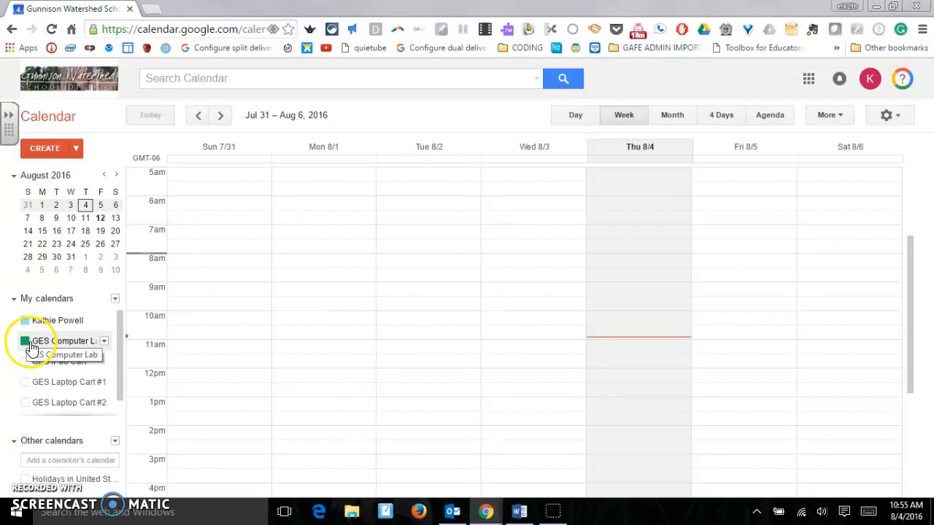
click(43, 368)
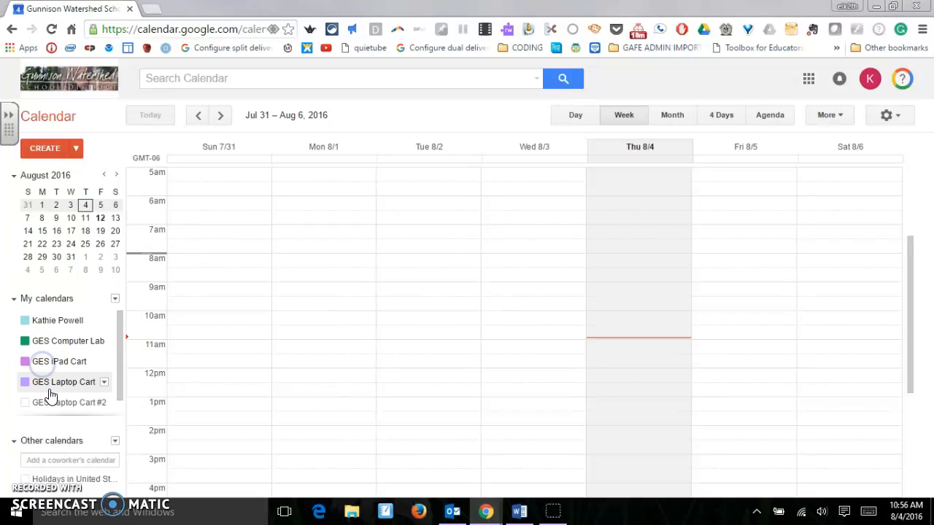
click(49, 382)
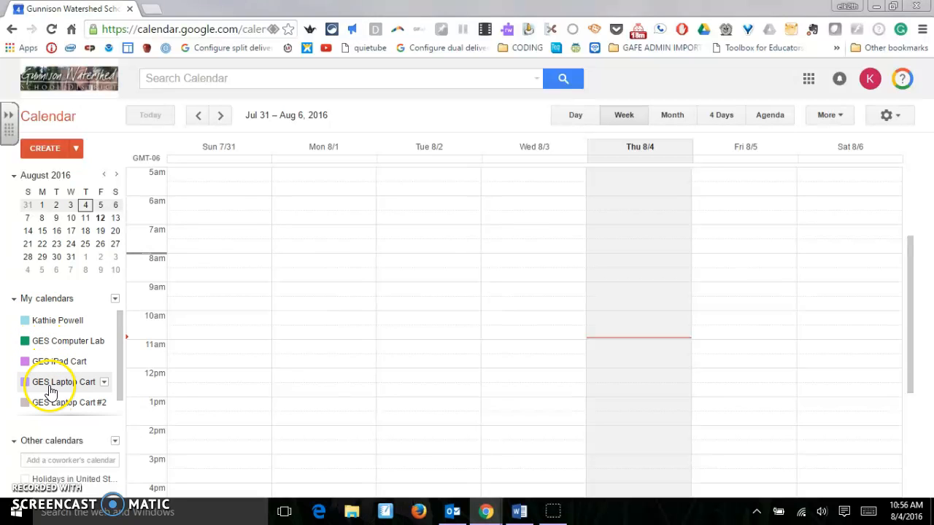
Start a new event, try GES Computer Lab as its calendar, and set it back to the personal calendar.
click(42, 149)
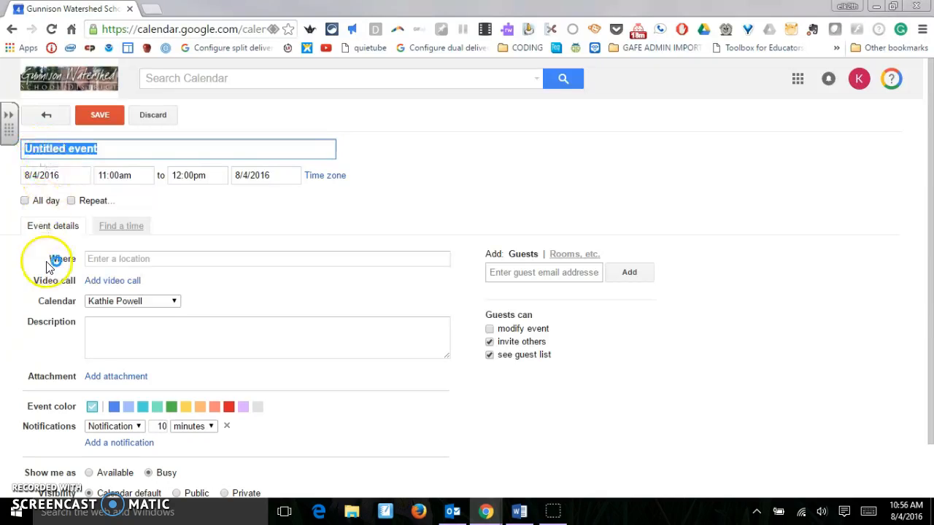
click(171, 304)
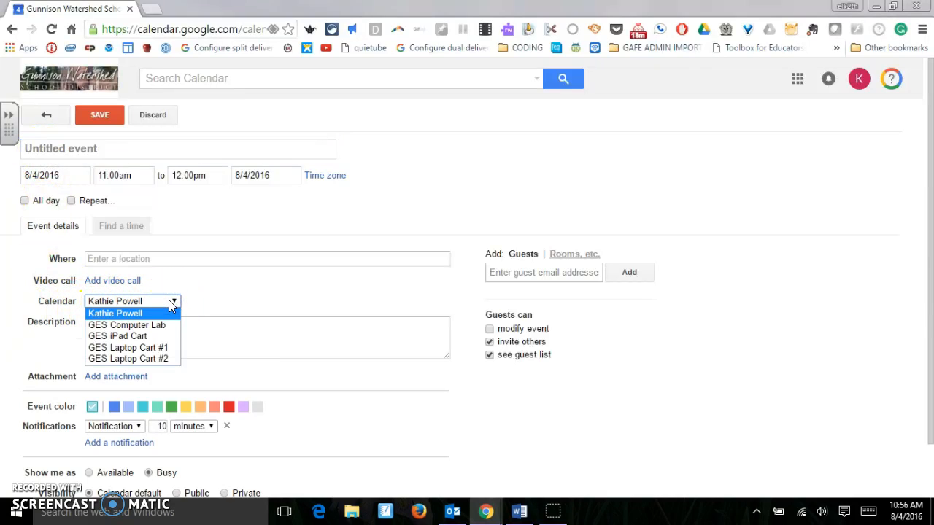
click(160, 327)
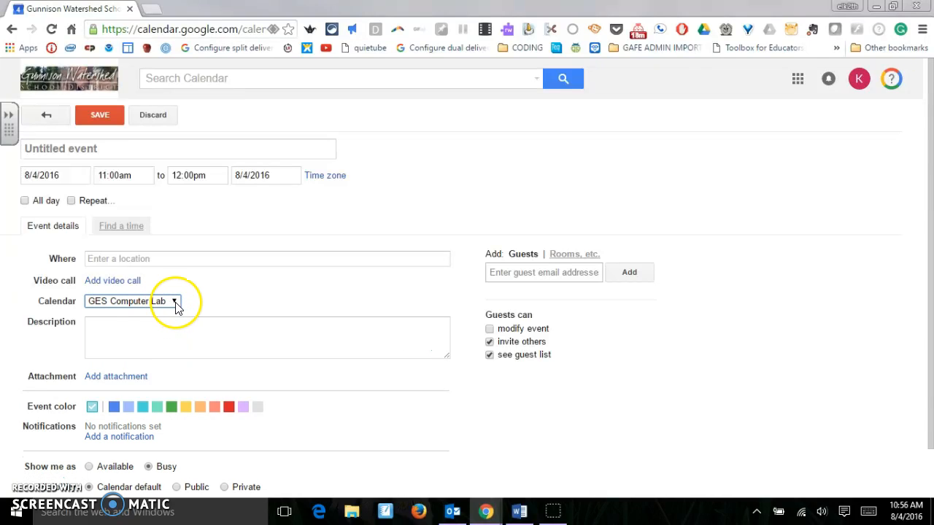
click(175, 302)
click(163, 316)
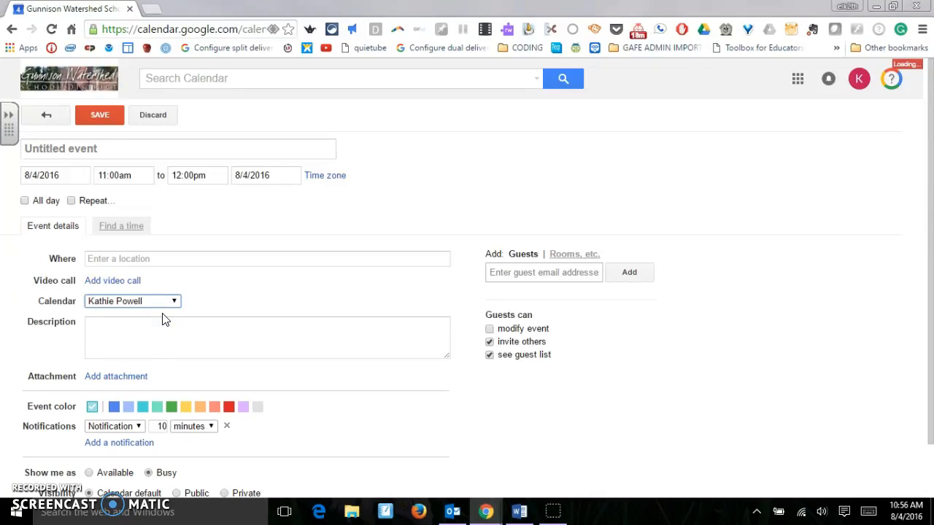
click(173, 303)
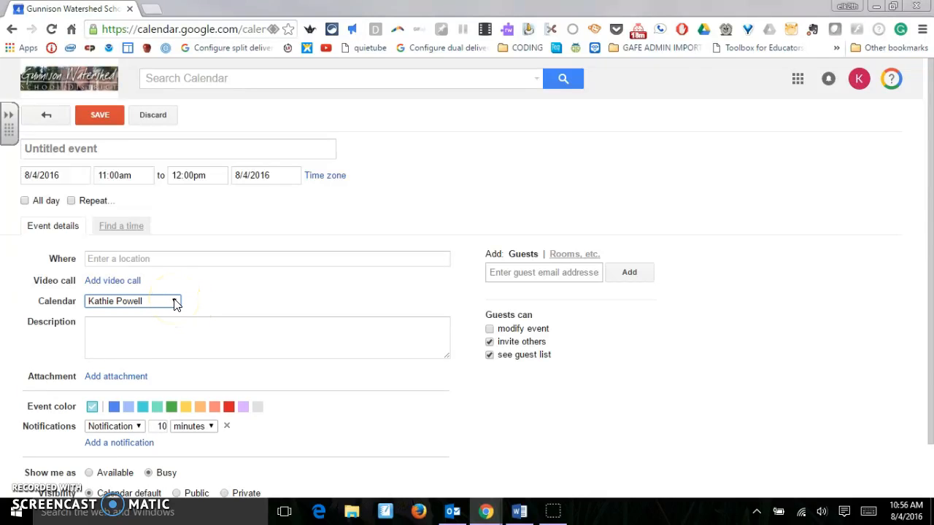
Title the event with the teacher's last name and set its date to 8/5/2016.
click(106, 150)
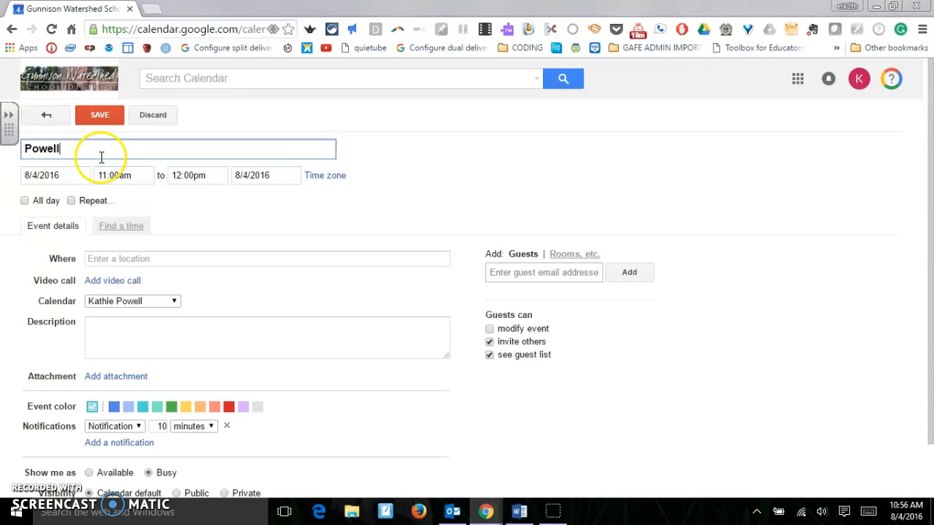
click(78, 175)
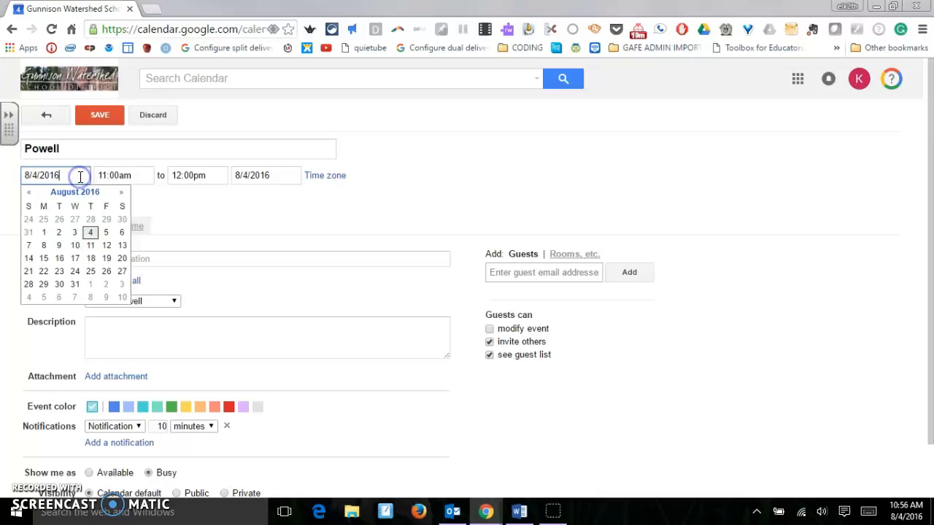
click(106, 234)
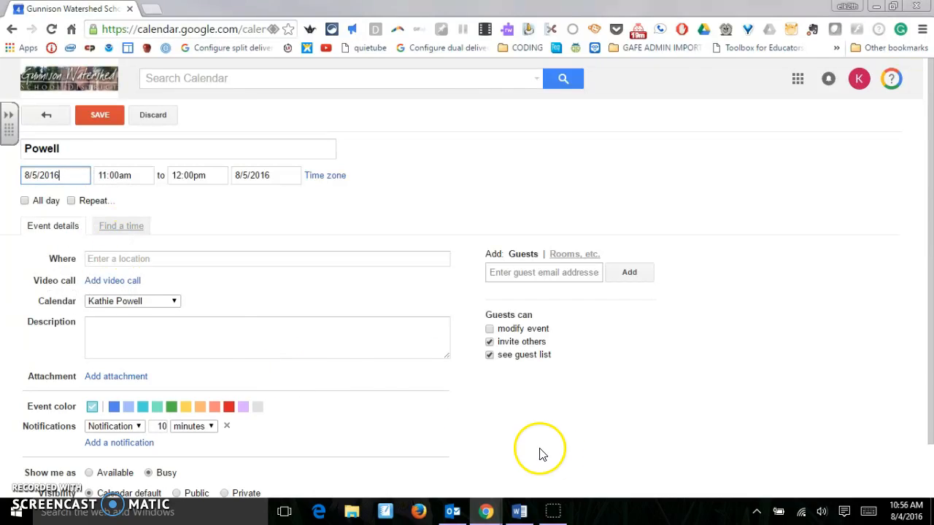
Add the GES Computer Lab room to the event and save it.
double_click(568, 255)
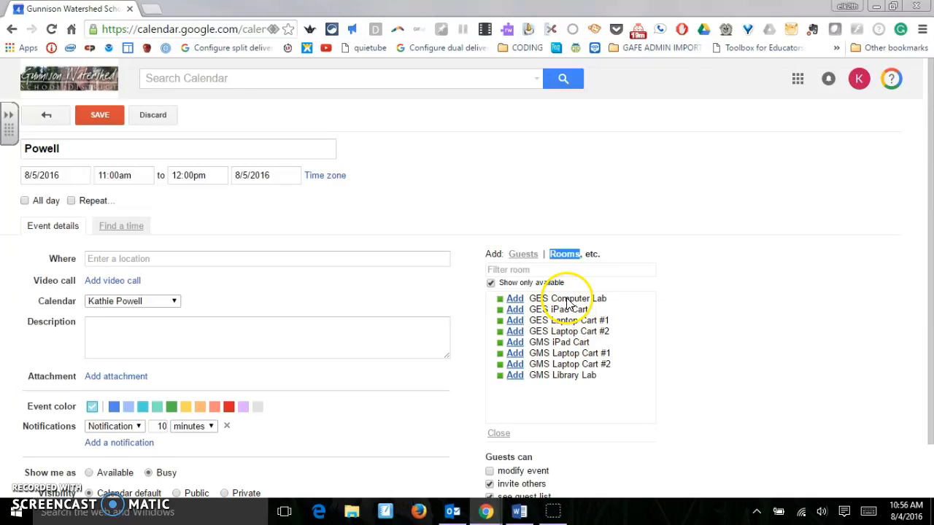
click(514, 300)
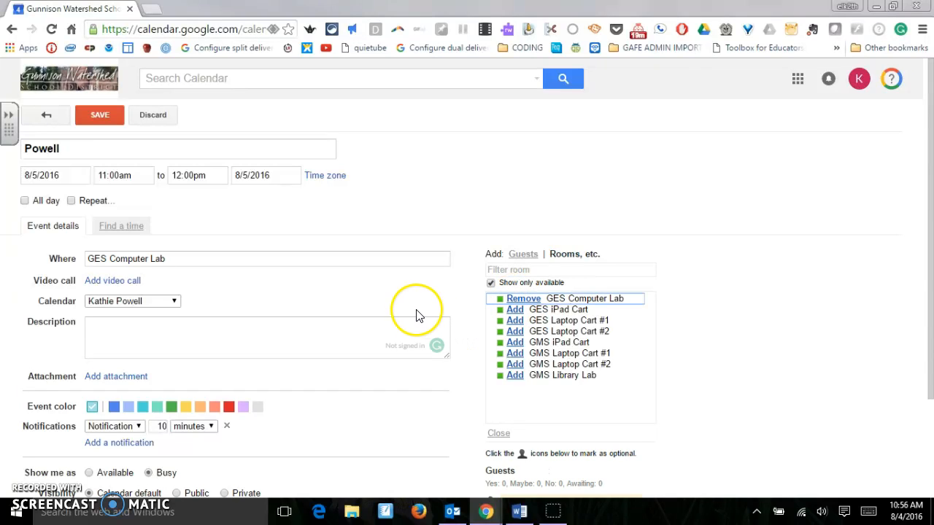
click(99, 117)
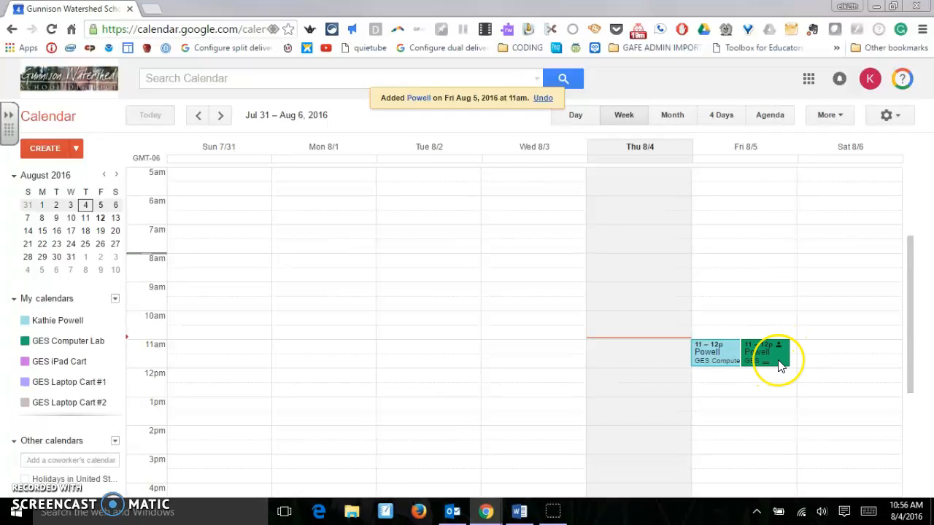
Display only the GES Computer Lab calendar to check the Friday booking.
click(104, 342)
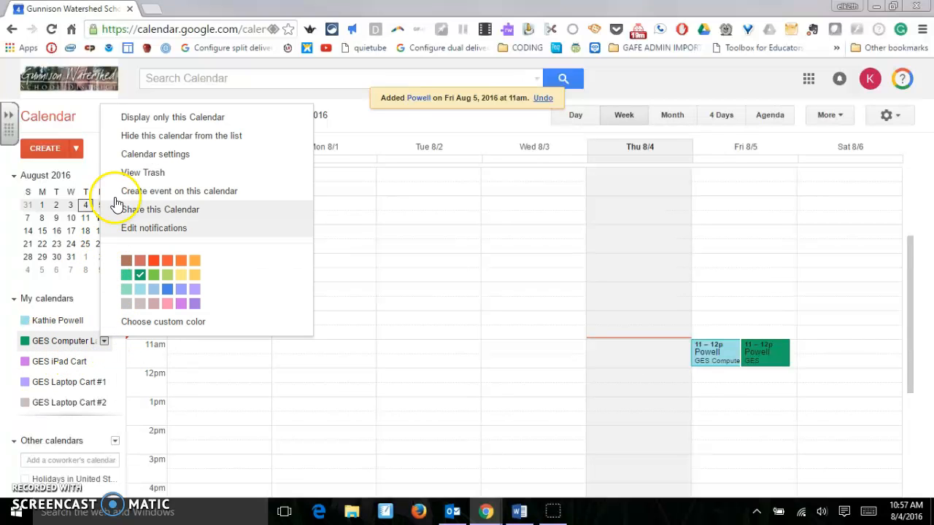
click(181, 122)
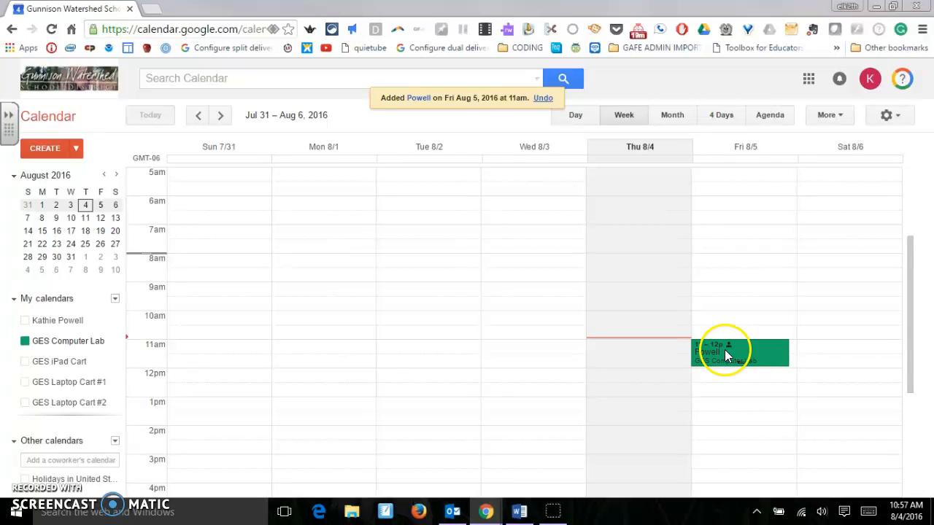
Sign out of the current account and sign in to Calendar with the other school account by entering its password.
click(869, 82)
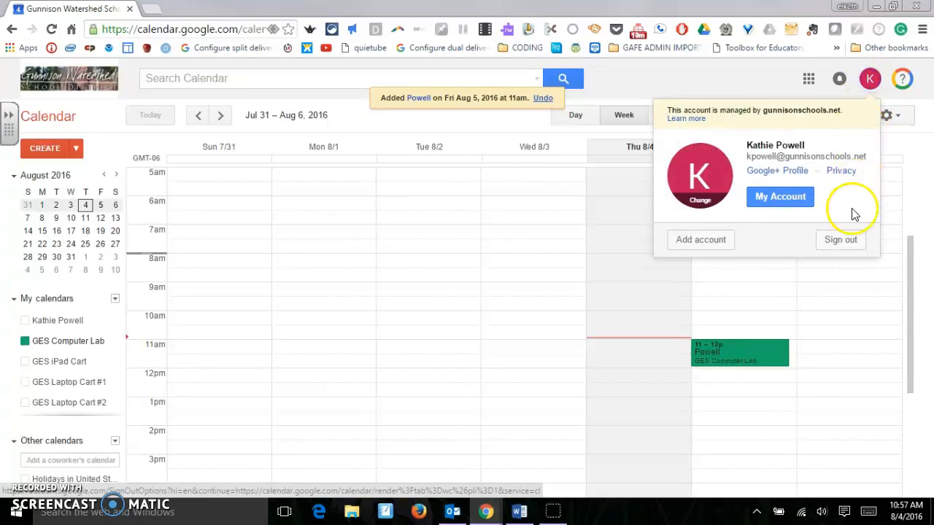
click(838, 239)
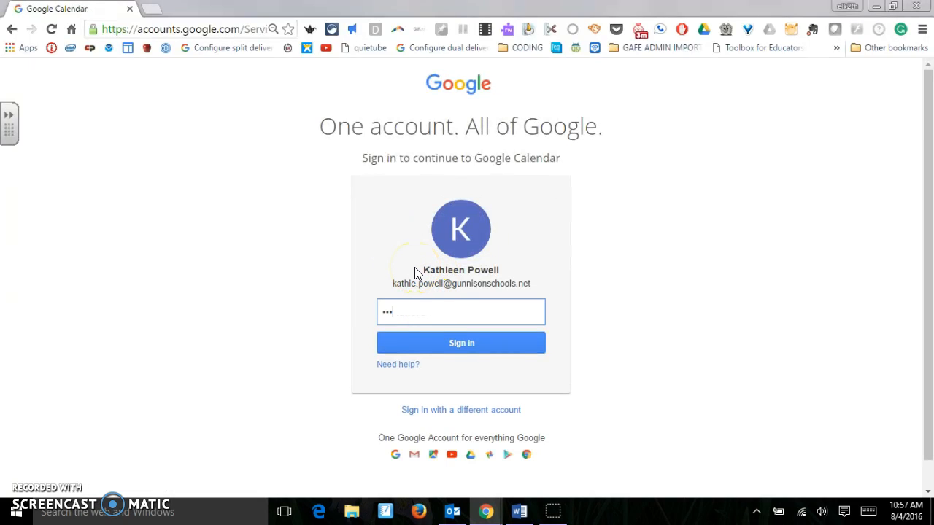
key(Return)
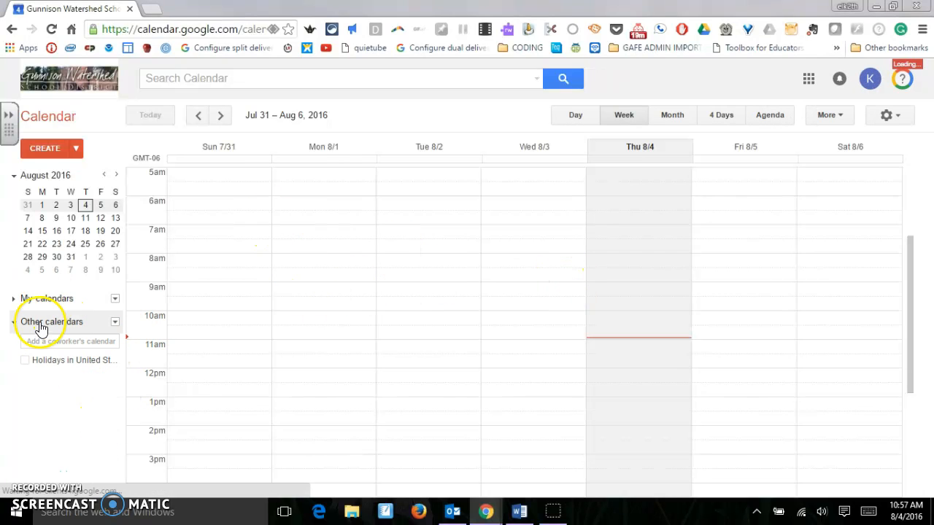
Subscribe to the GES Computer Lab, GES Laptop Cart #1, GES Laptop Cart #2 and GES iPad Cart resource calendars and return to the calendar.
click(113, 323)
click(142, 359)
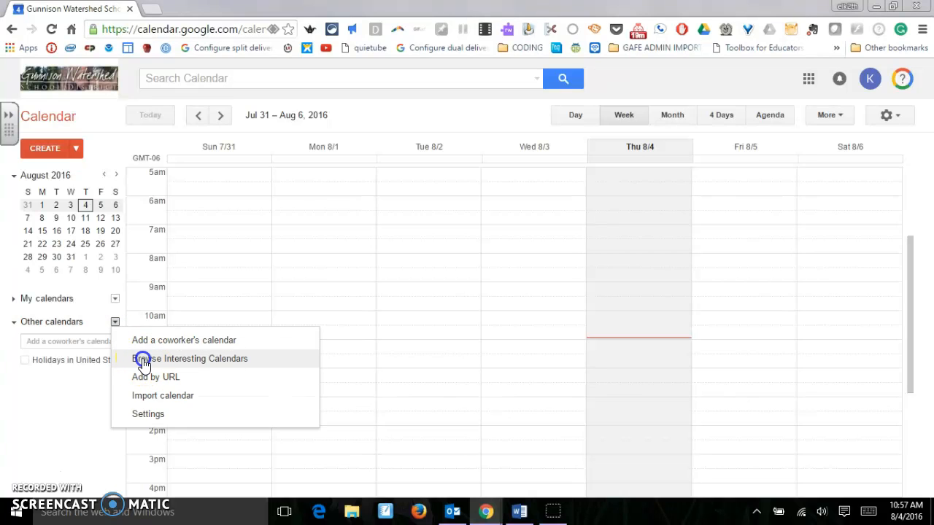
click(110, 144)
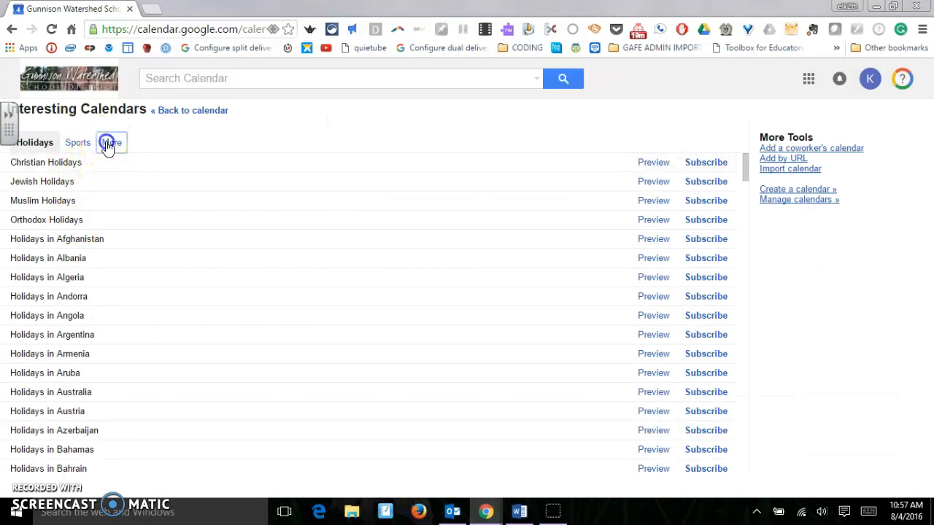
click(73, 221)
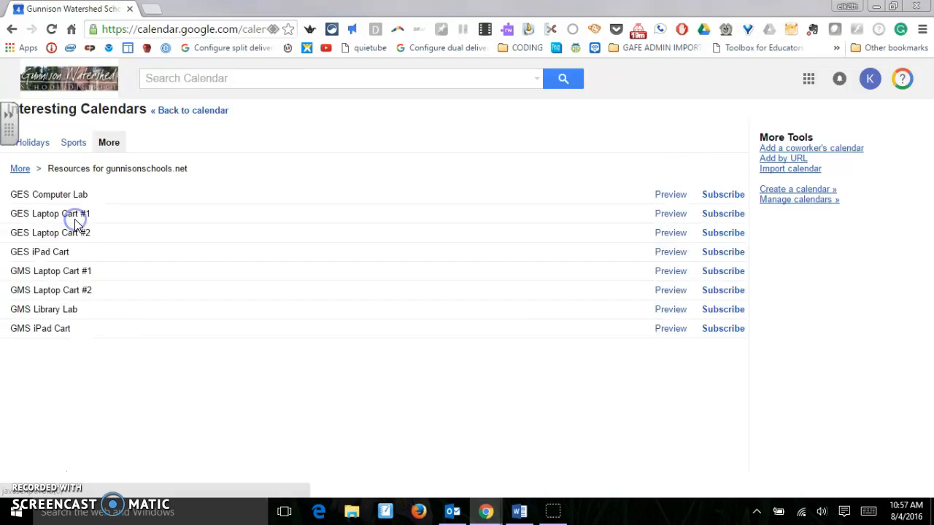
click(724, 195)
click(716, 213)
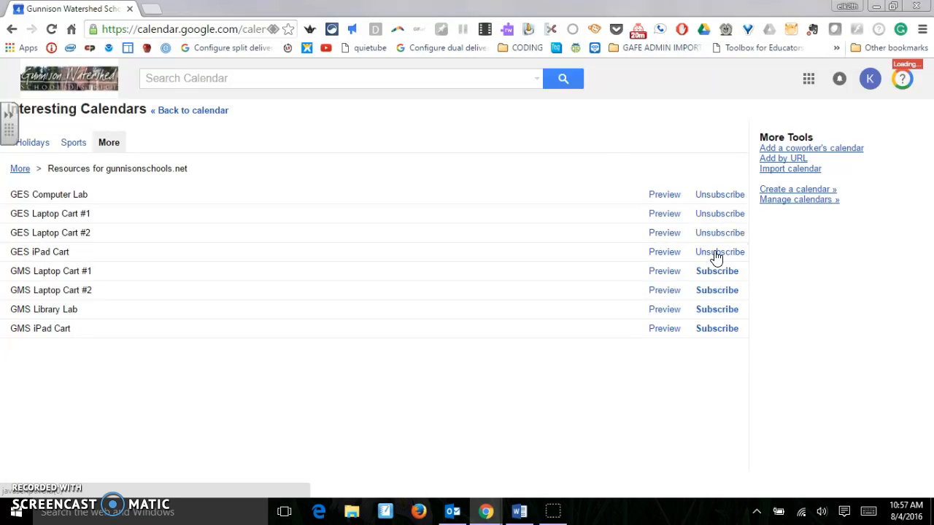
click(180, 114)
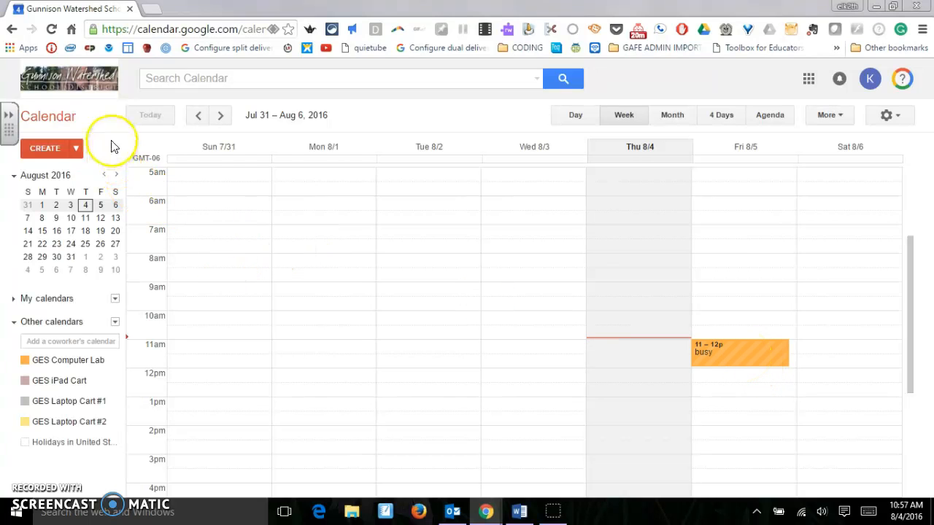
Create an event titled with the teacher's last name followed by 2 and set its date to 8/5/2016.
click(45, 149)
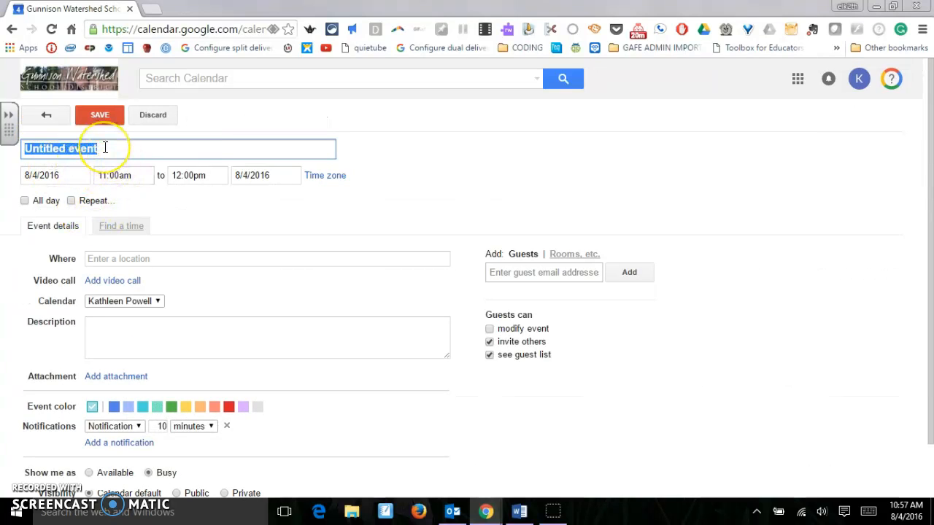
text(Powell 2)
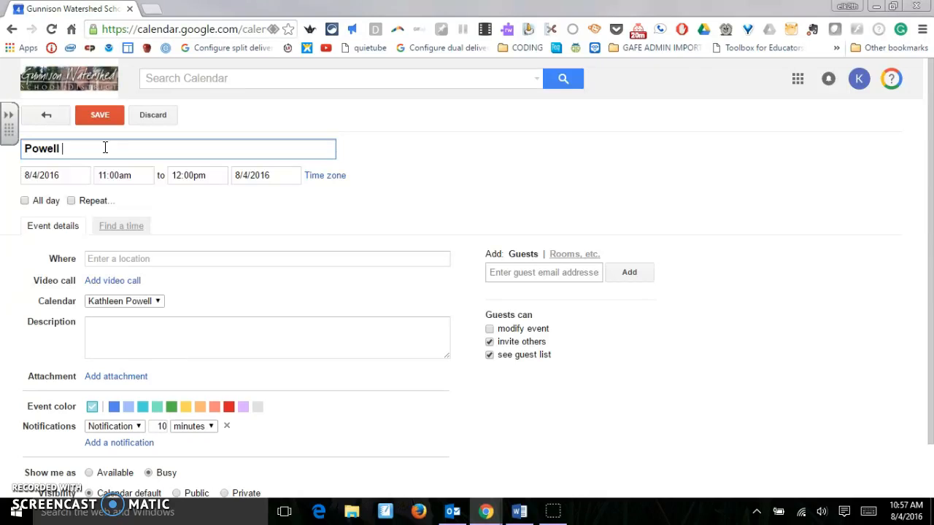
double_click(58, 174)
click(105, 233)
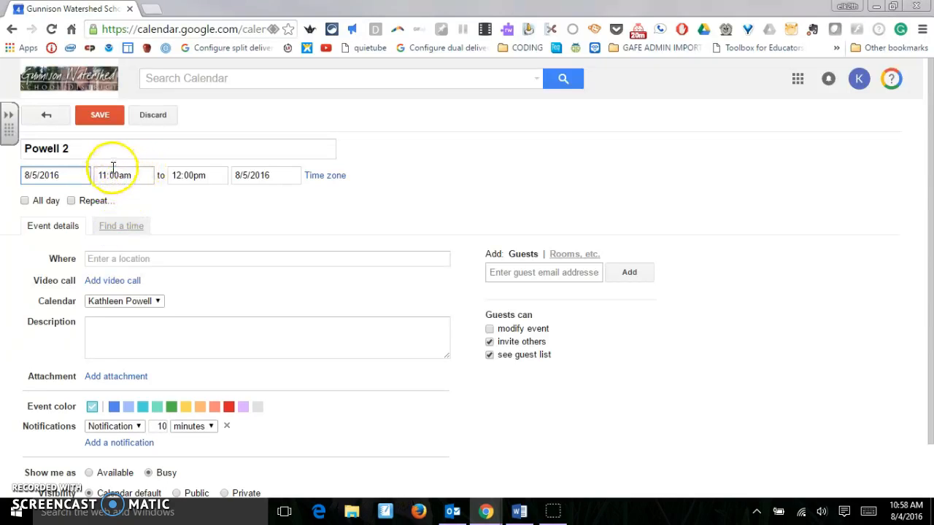
List the rooms available for the event, enter GES Computer Lab as its location and save it.
double_click(565, 254)
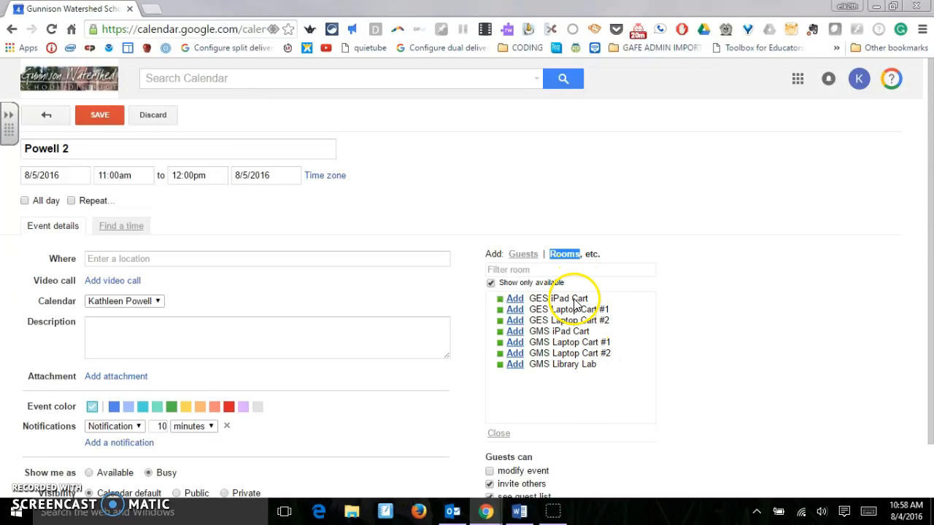
click(156, 304)
click(156, 301)
click(157, 263)
text(GES computer Lab)
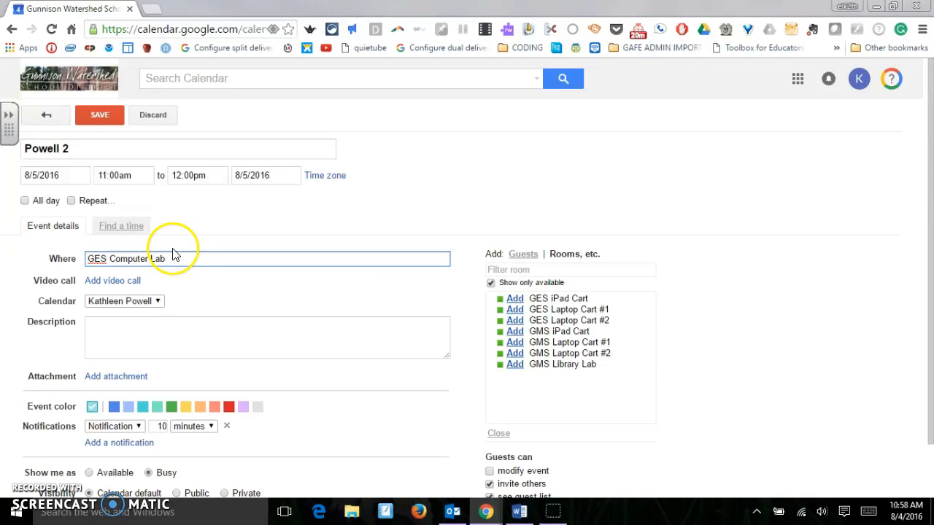
click(100, 119)
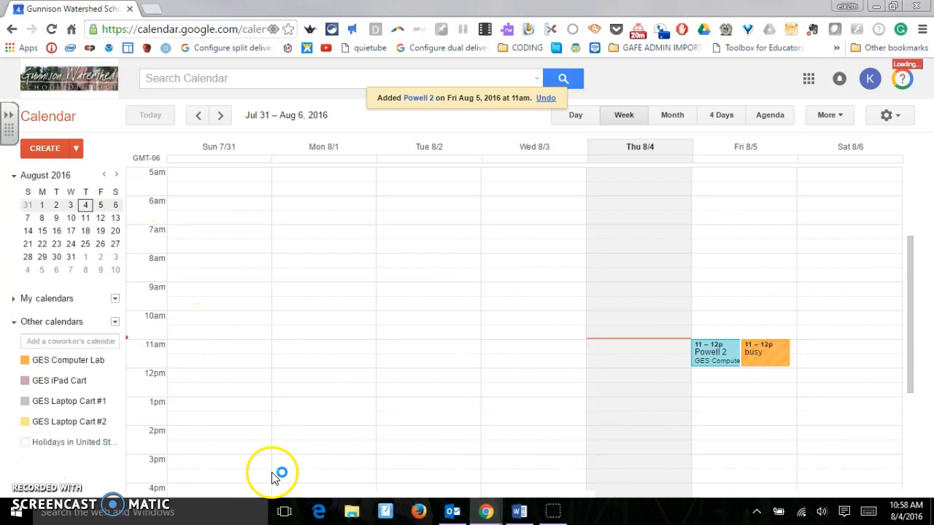